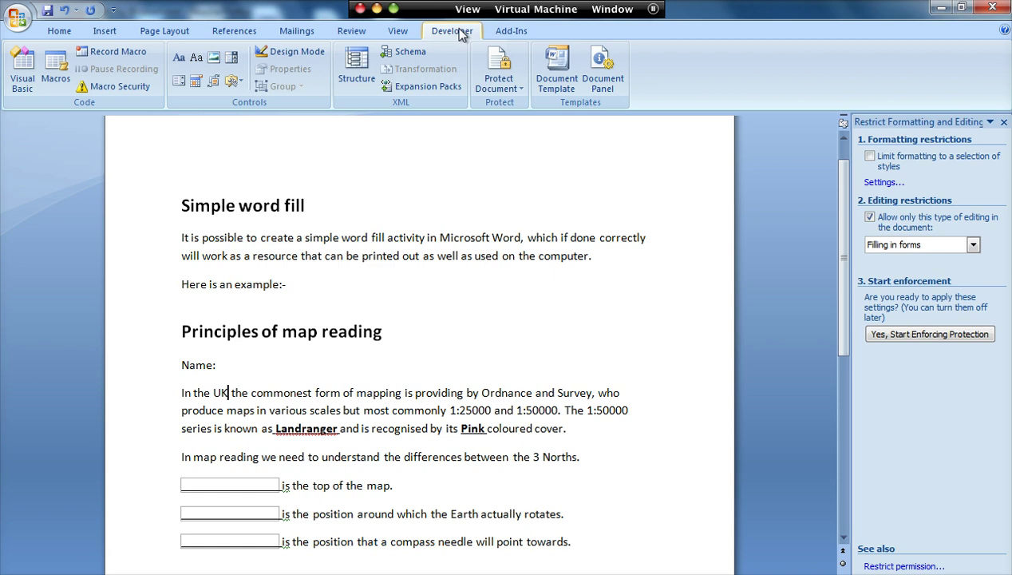
- Open Word Options from the Office menu and close it without changes
left_click(16, 22)
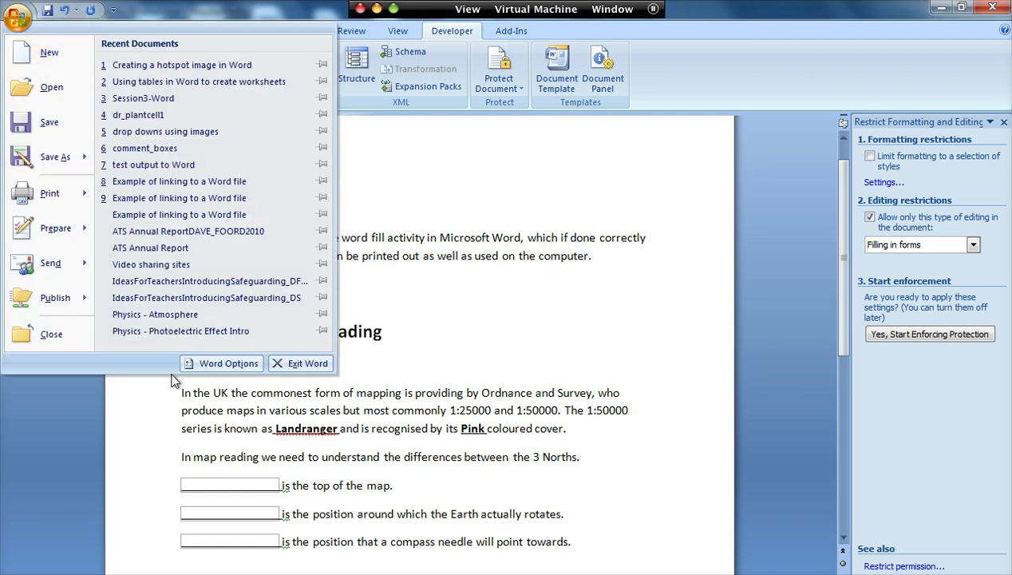
left_click(207, 364)
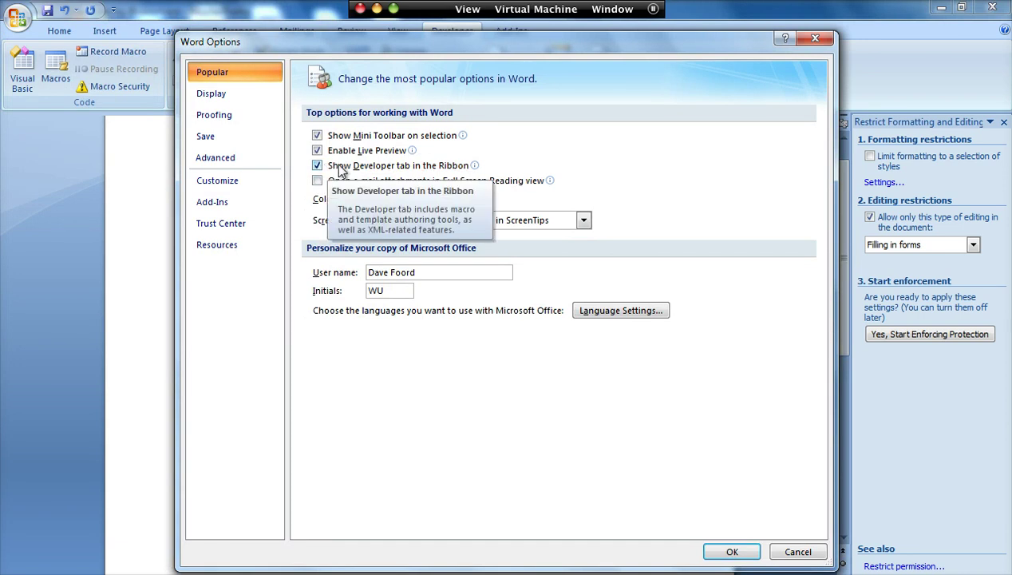
left_click(790, 551)
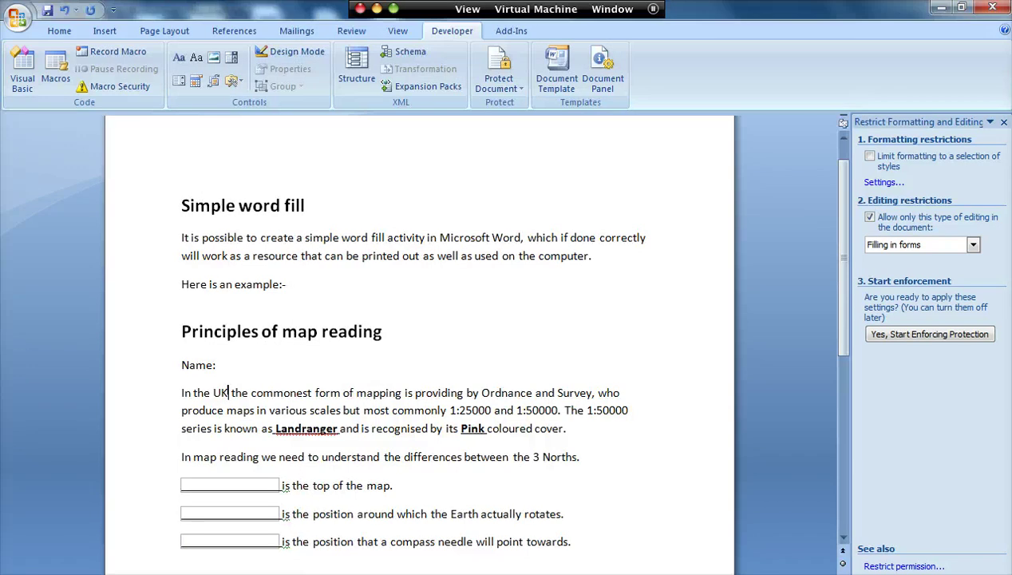
- Replace the word Landranger with a legacy drop-down form field
left_click_drag(274, 428, 338, 430)
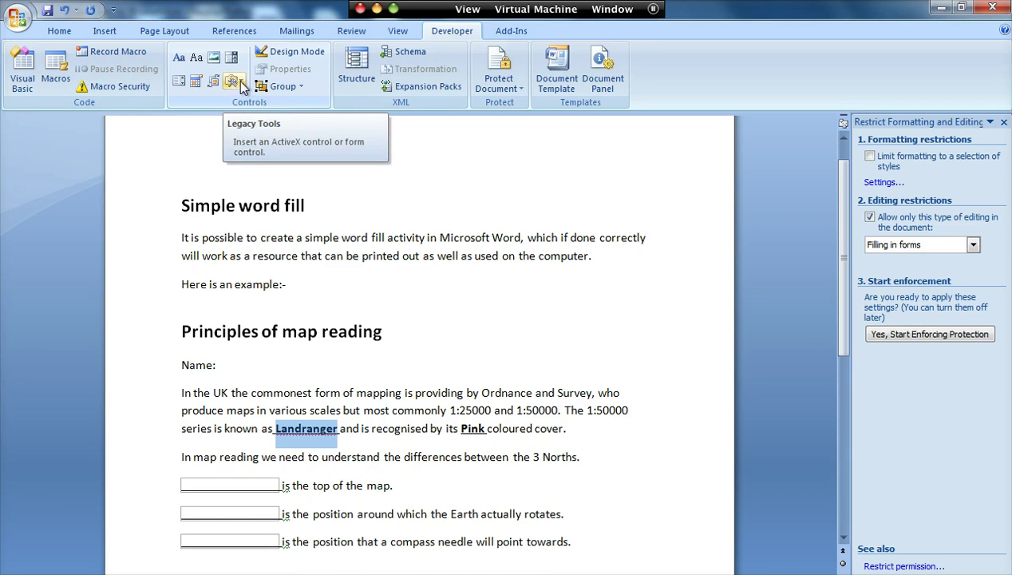
left_click(233, 82)
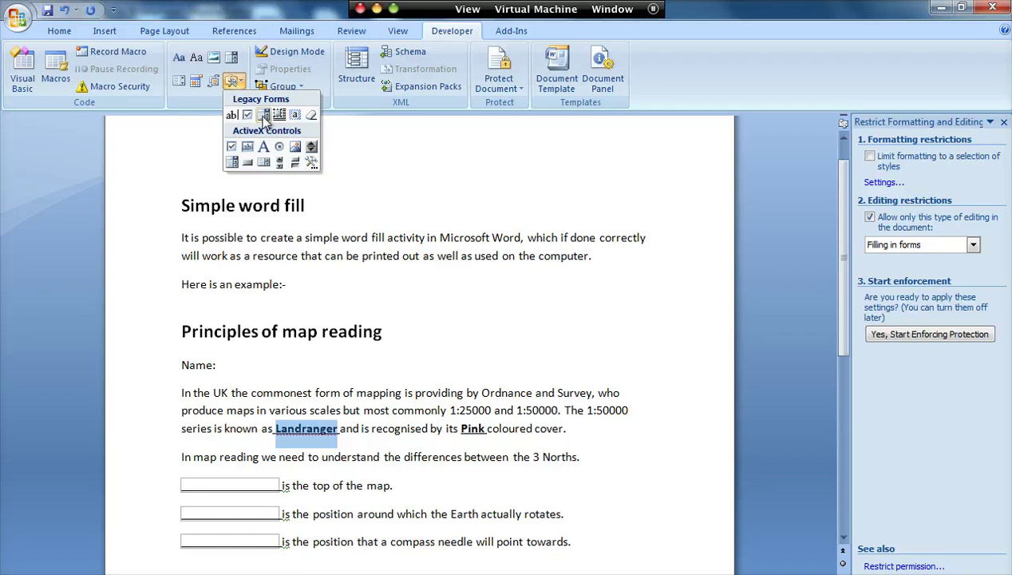
left_click(265, 117)
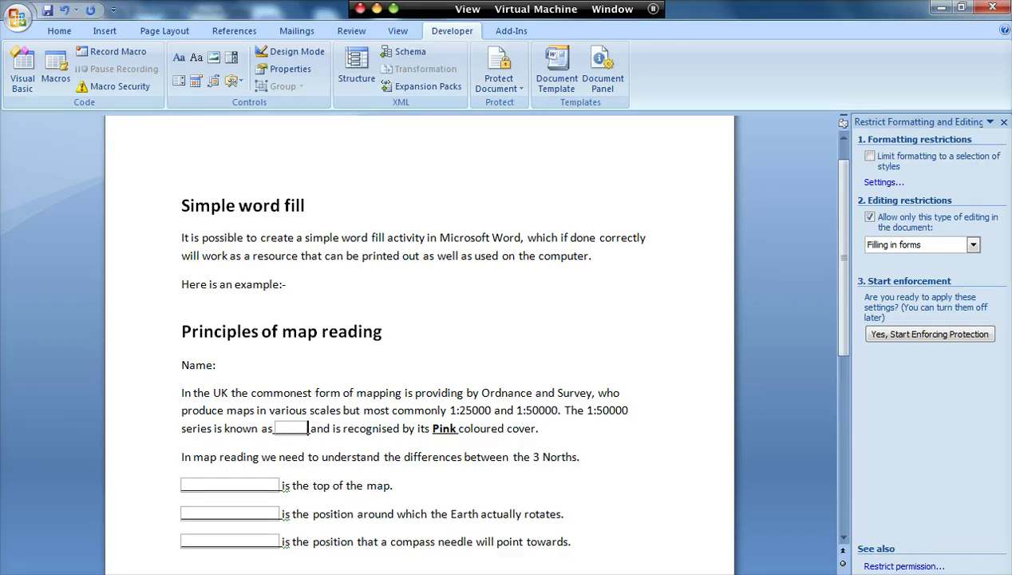
- Fill the new drop-down's list with a blank item, Explorer, Landranger and Pathfinder
right_click(293, 430)
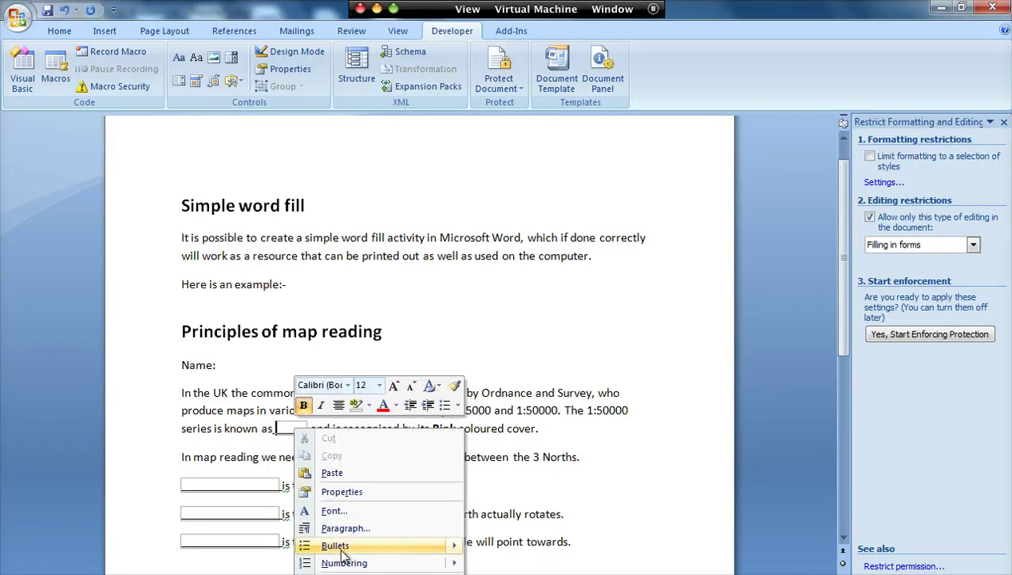
mouse_move(348, 546)
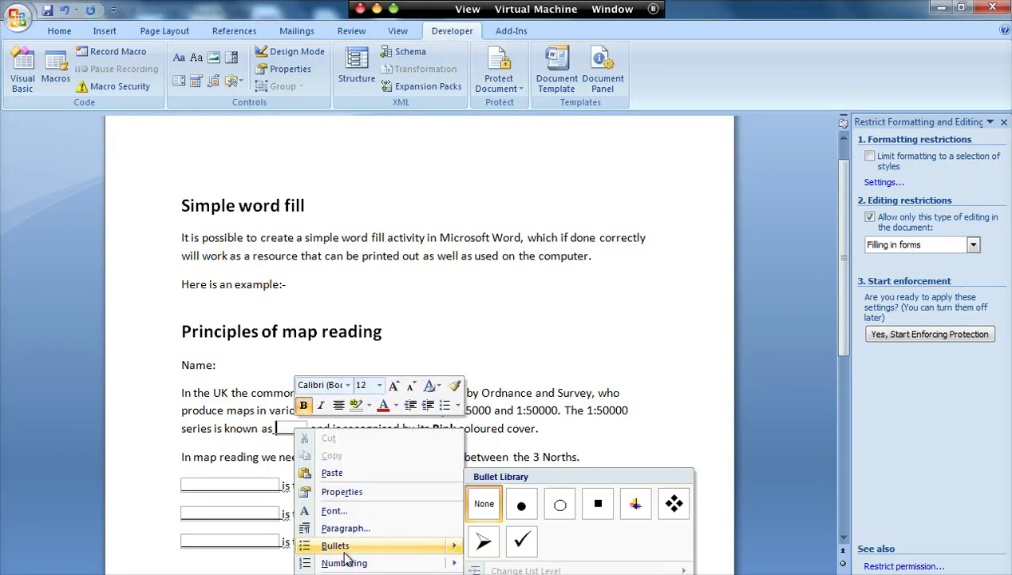
left_click(350, 491)
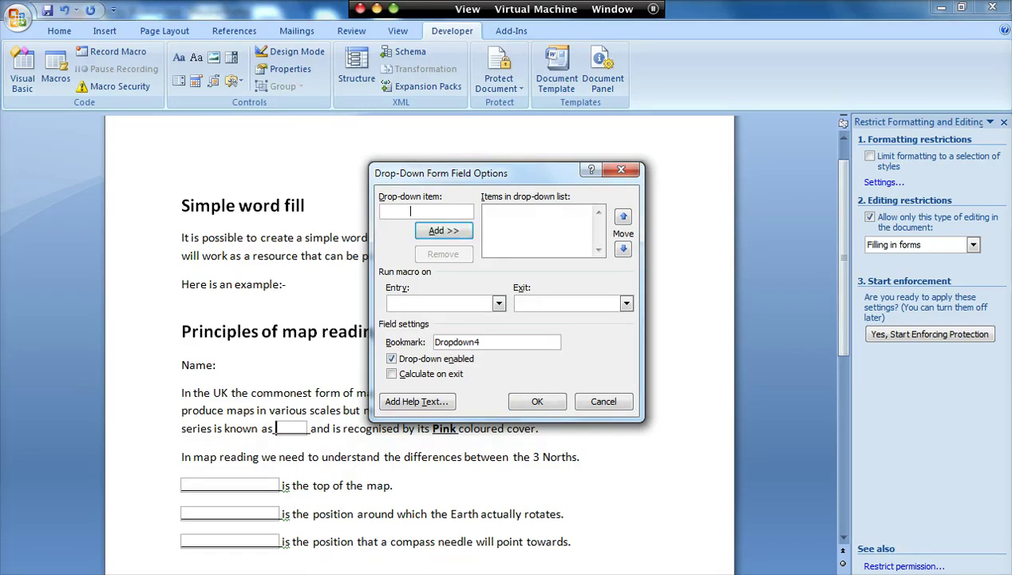
left_click(444, 230)
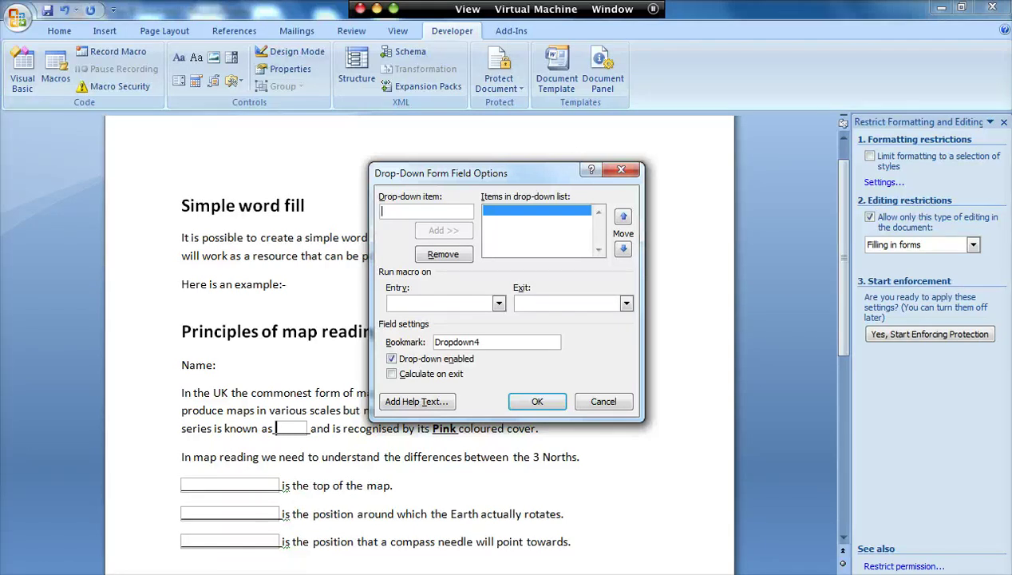
type("Explorer")
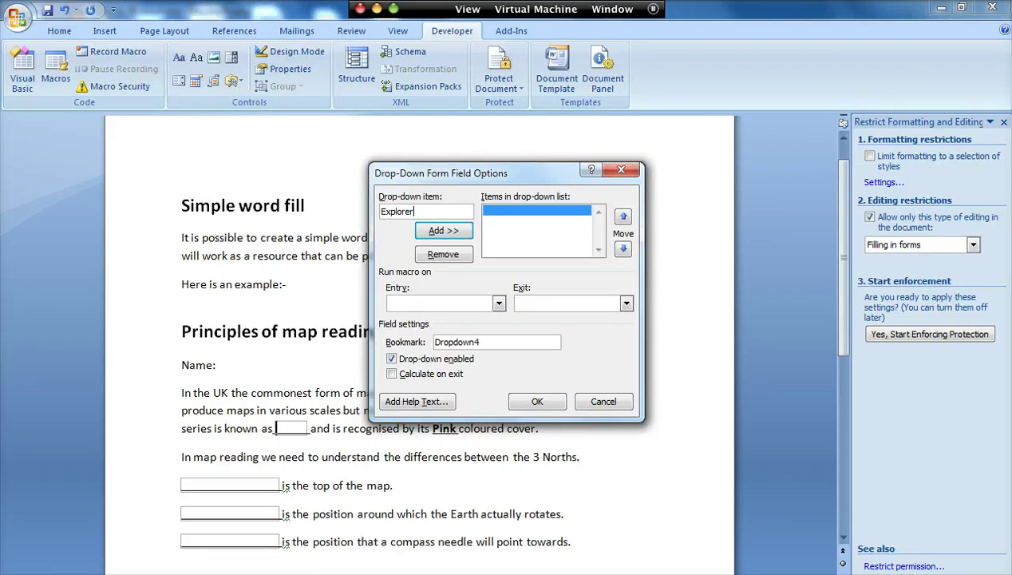
left_click(437, 230)
type("Lan")
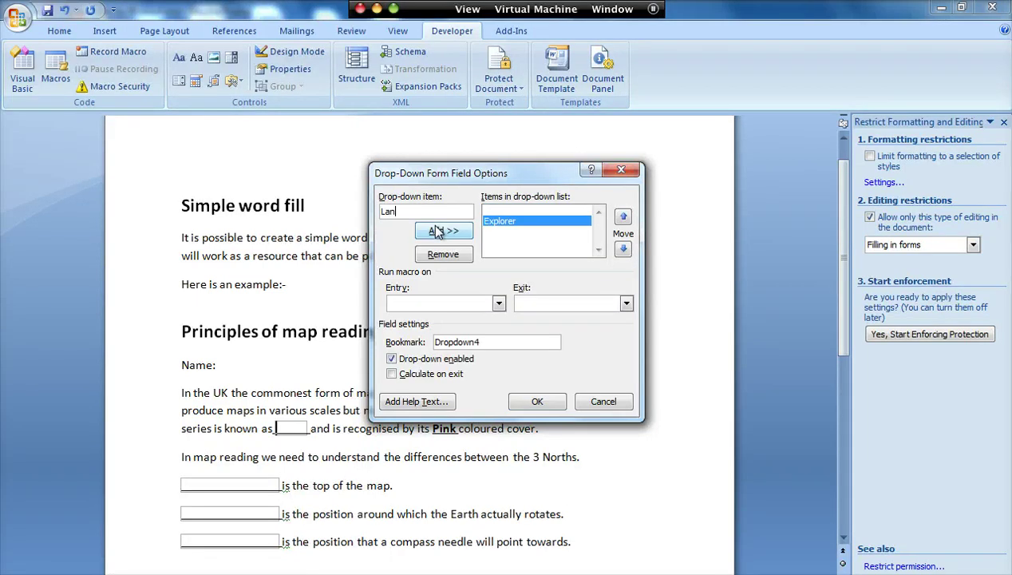
type("dranger")
left_click(447, 231)
type("Pathfinder")
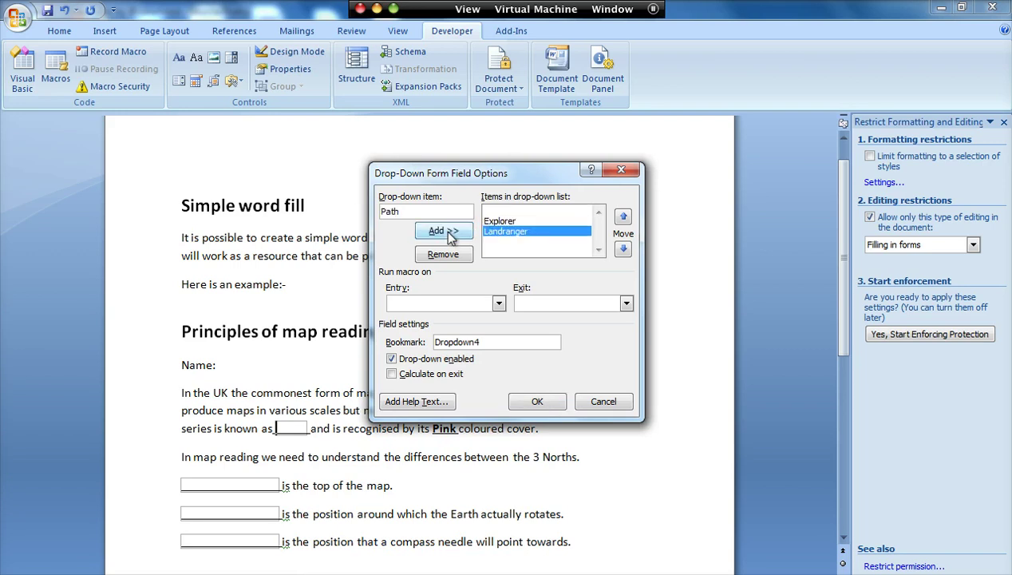
left_click(445, 231)
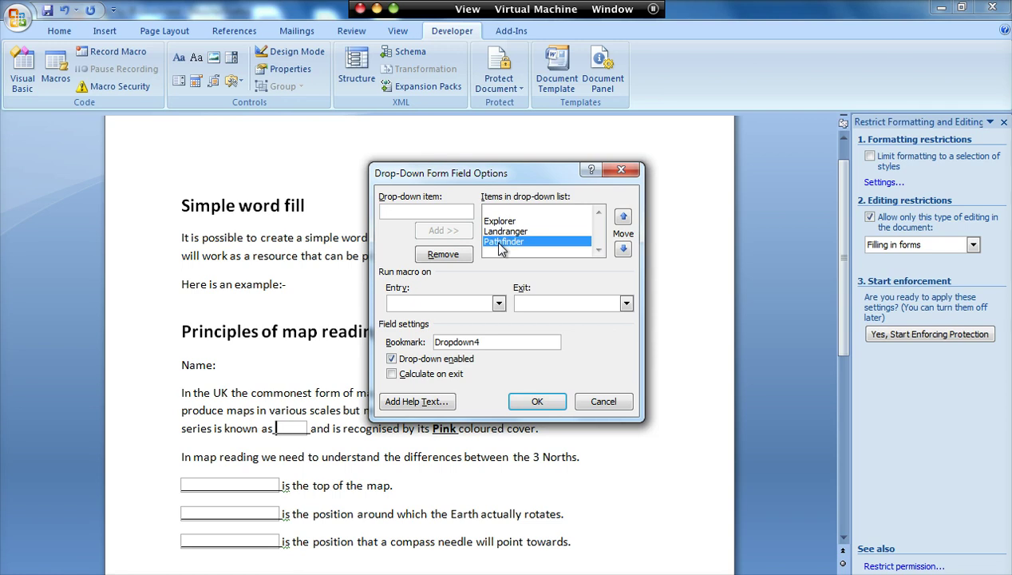
left_click(537, 401)
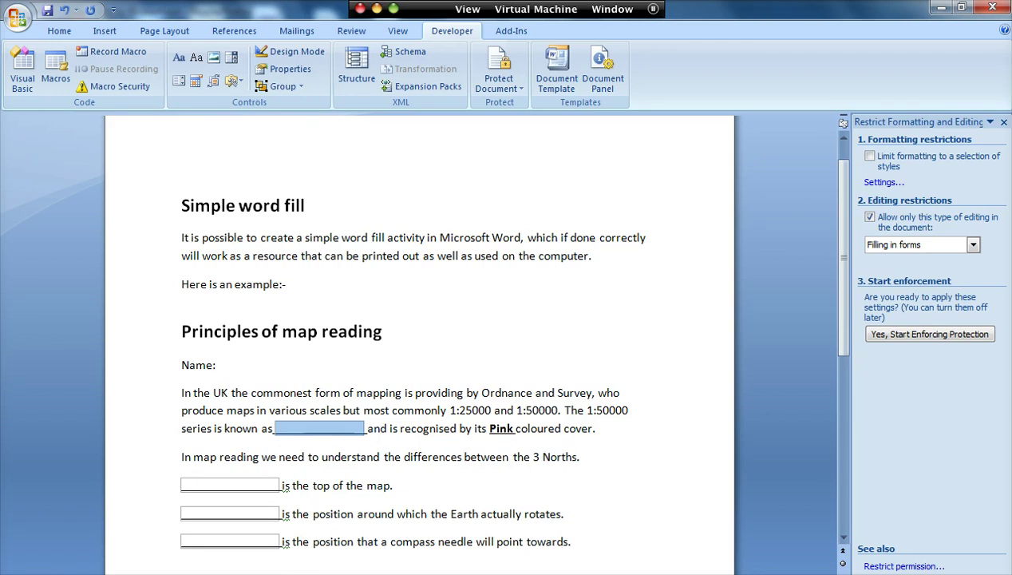
- Replace the answer word Pink with a legacy drop-down form field
left_click_drag(489, 429, 514, 429)
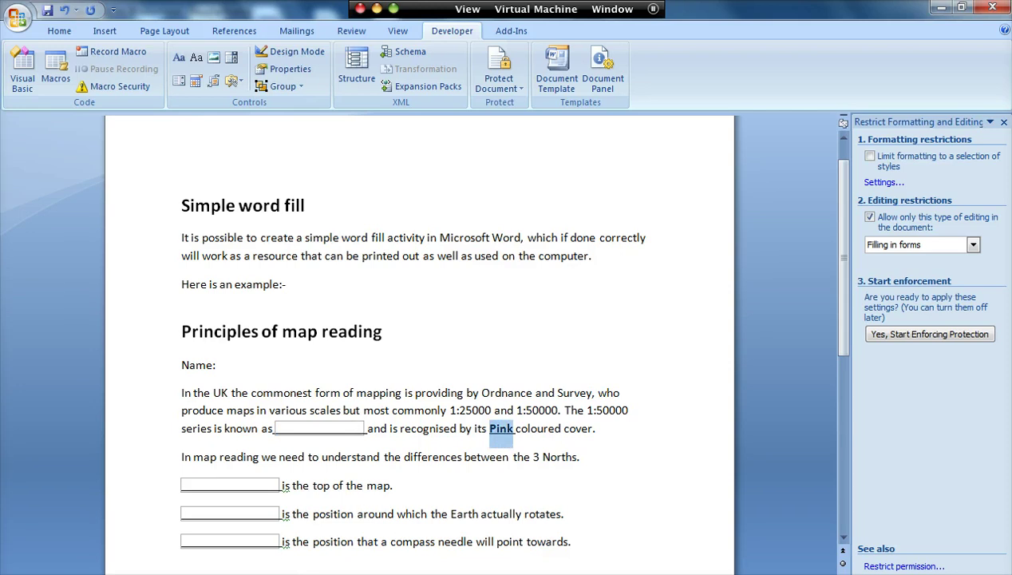
left_click(231, 82)
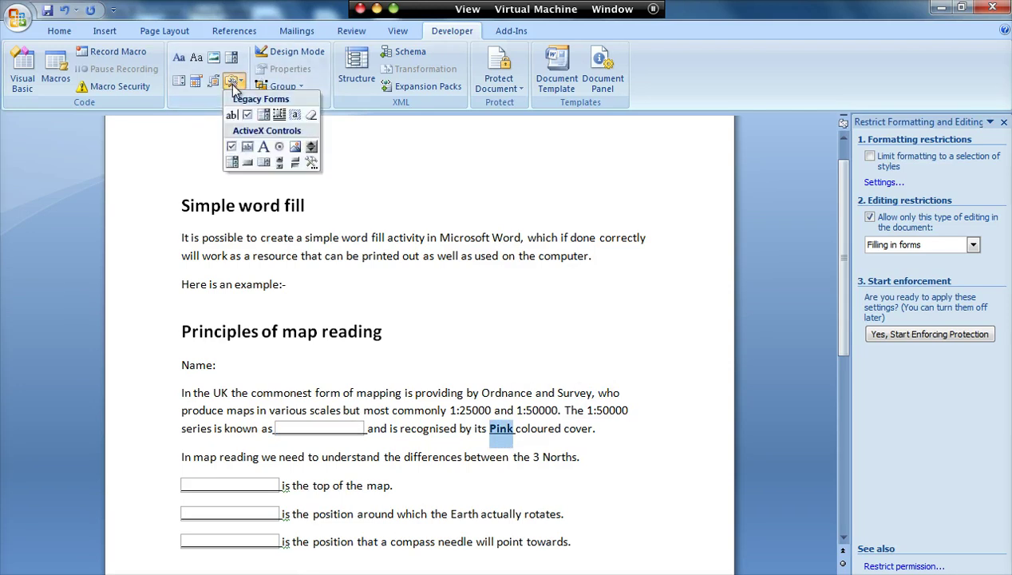
left_click(264, 117)
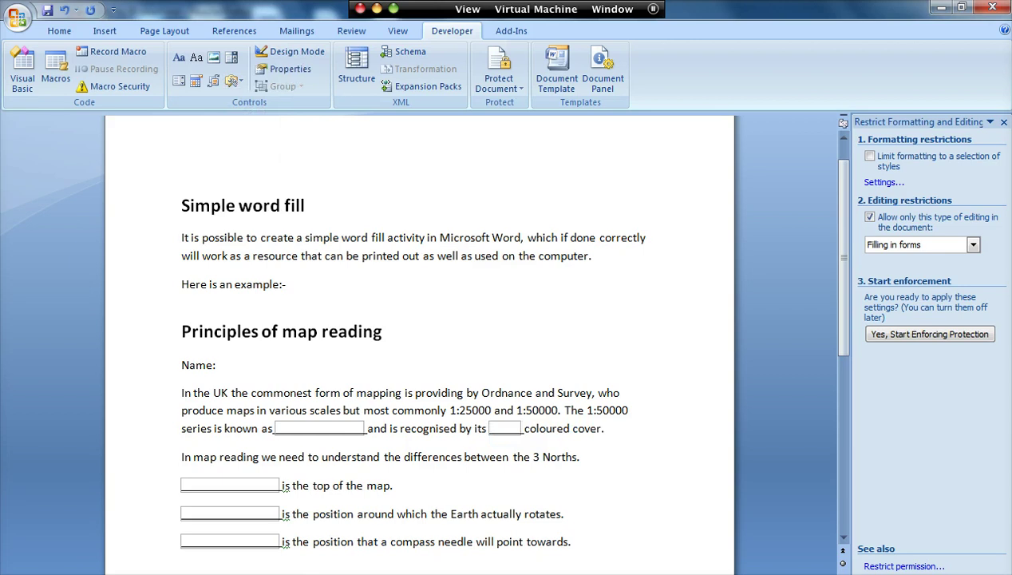
- Give the cover-colour drop-down a blank item plus Green, Pink and Yellow choices
right_click(504, 429)
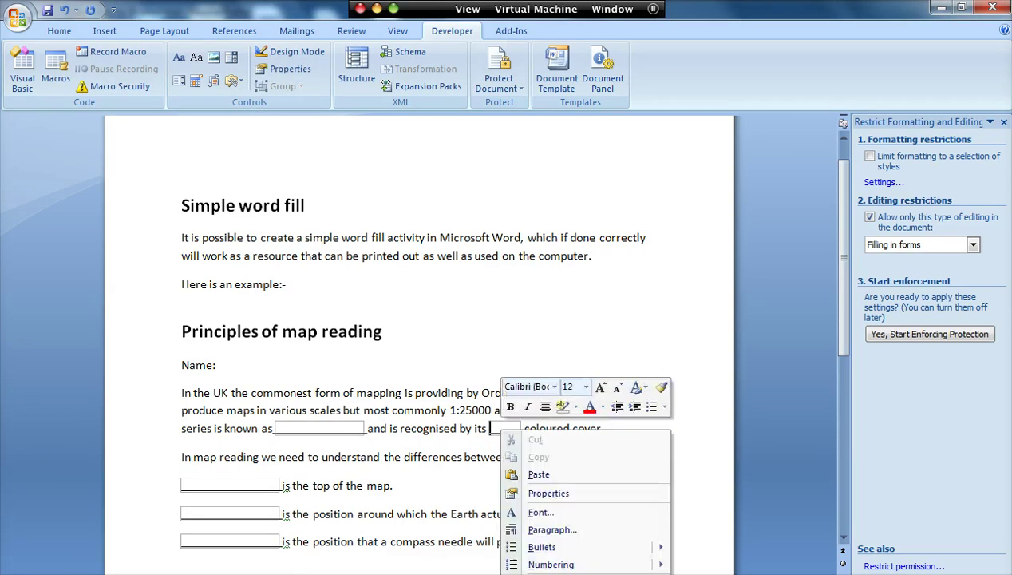
left_click(535, 493)
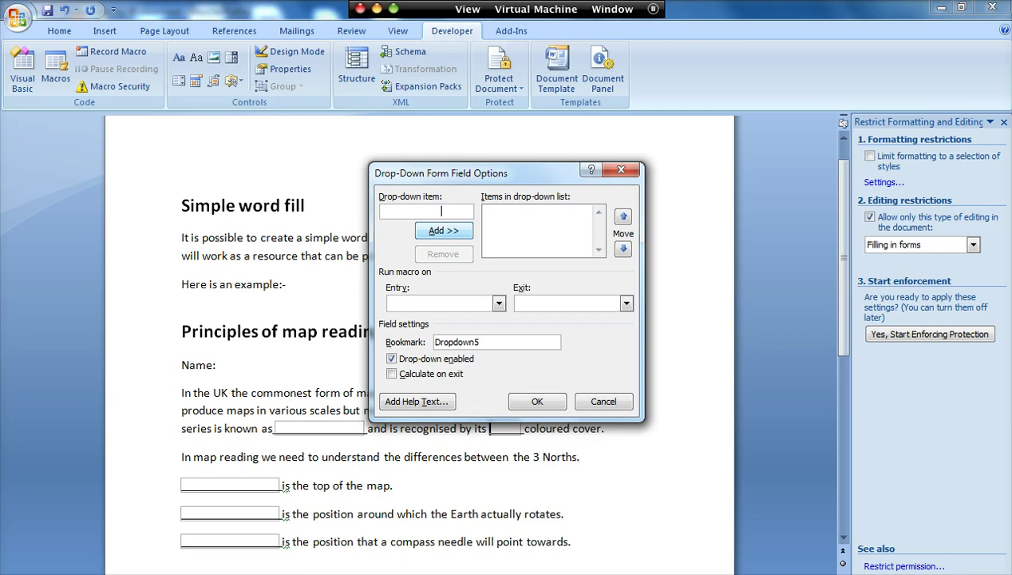
key("Return")
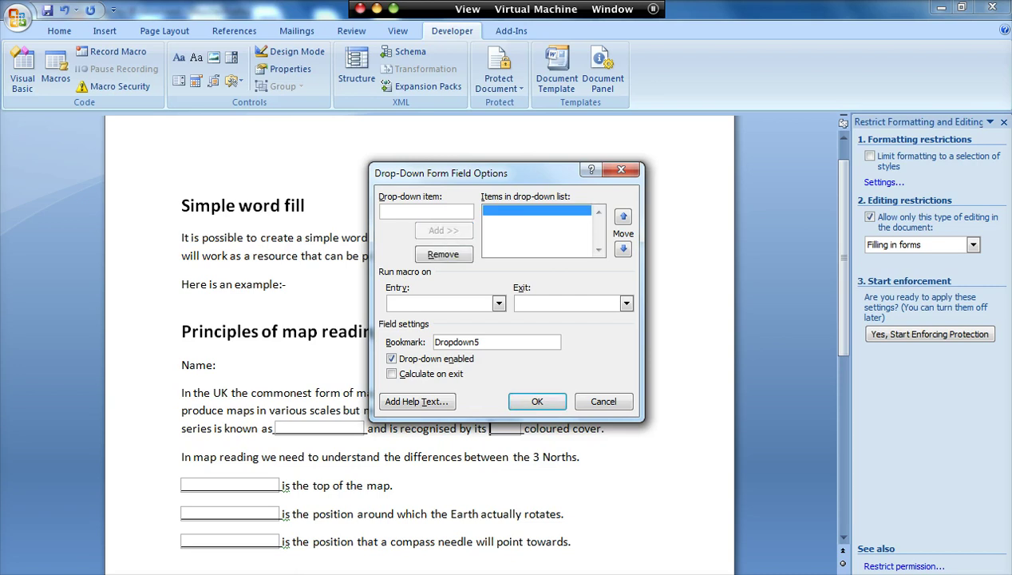
type("Green")
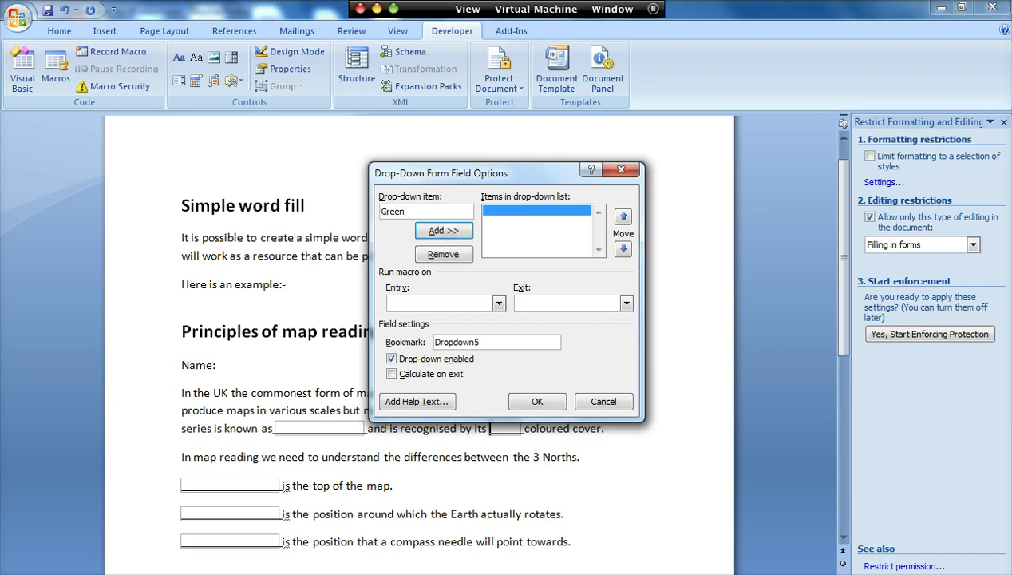
key("Return")
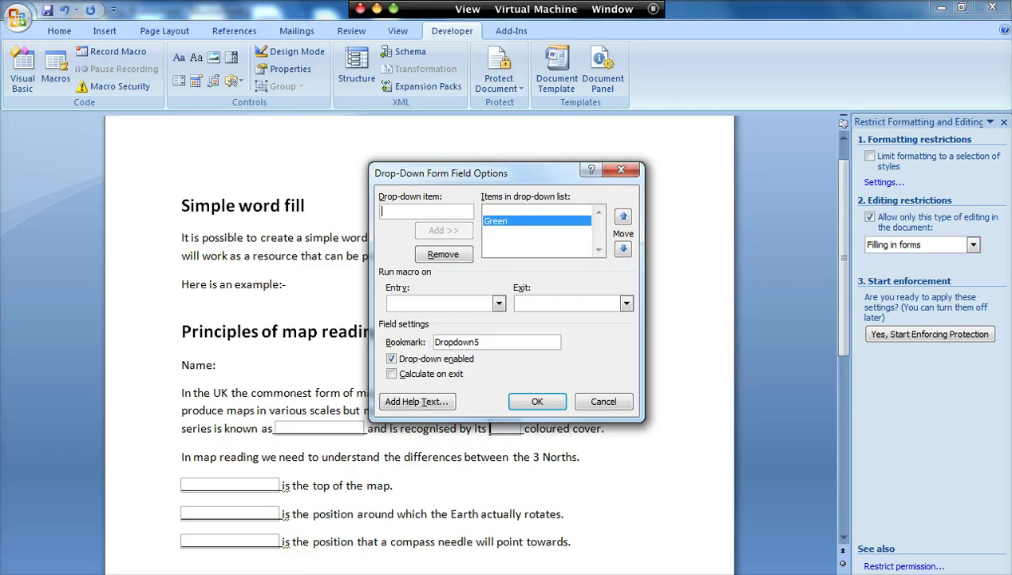
type("Pink")
key("Return")
type("Y")
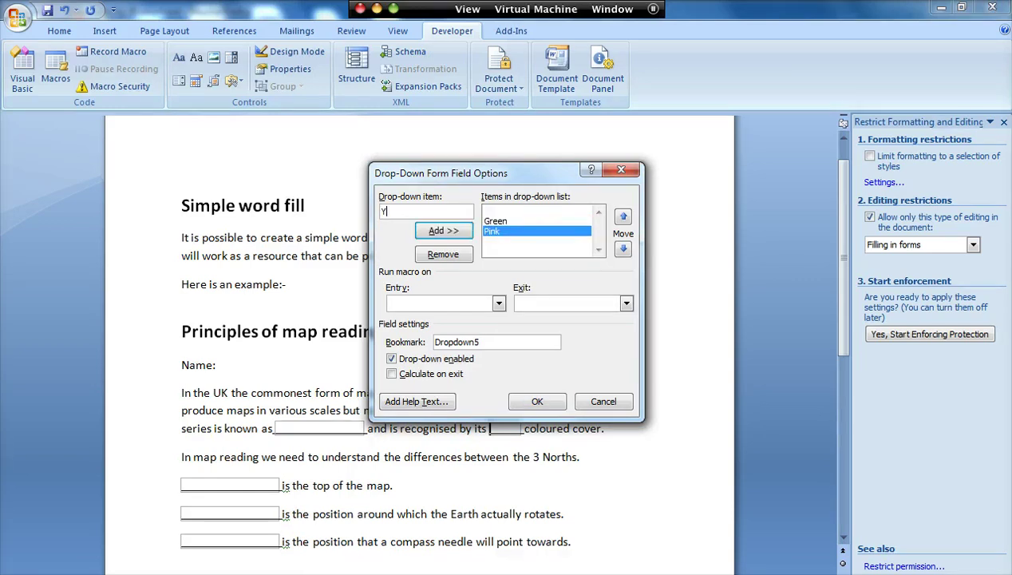
type("ellow")
key("Return")
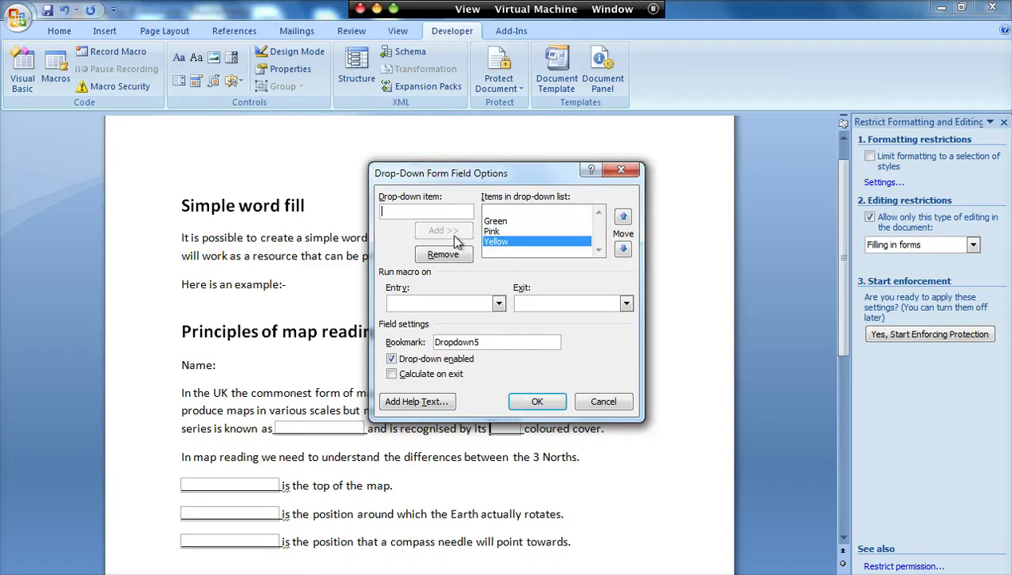
left_click(537, 401)
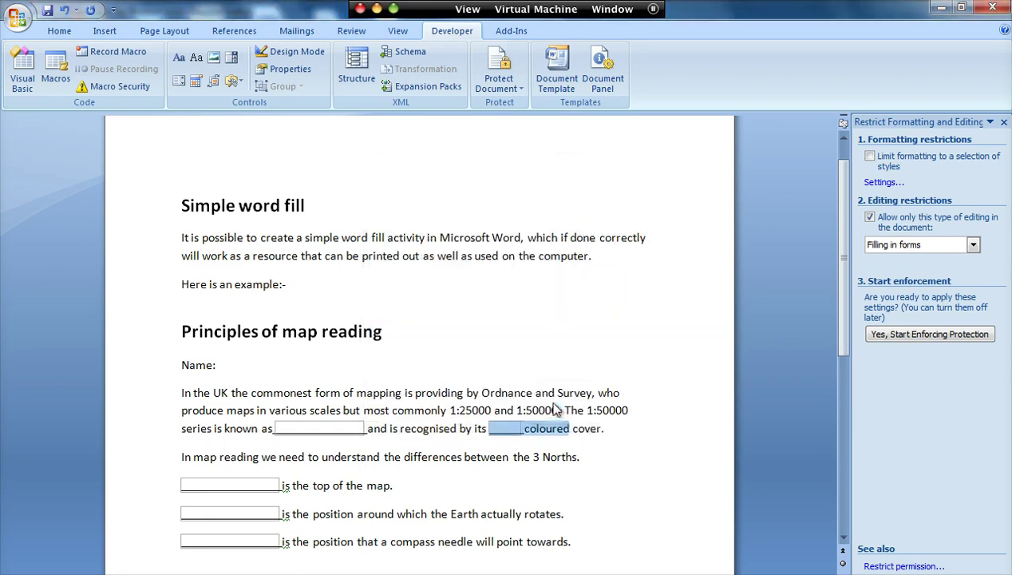
scroll(511, 351, "down", 1)
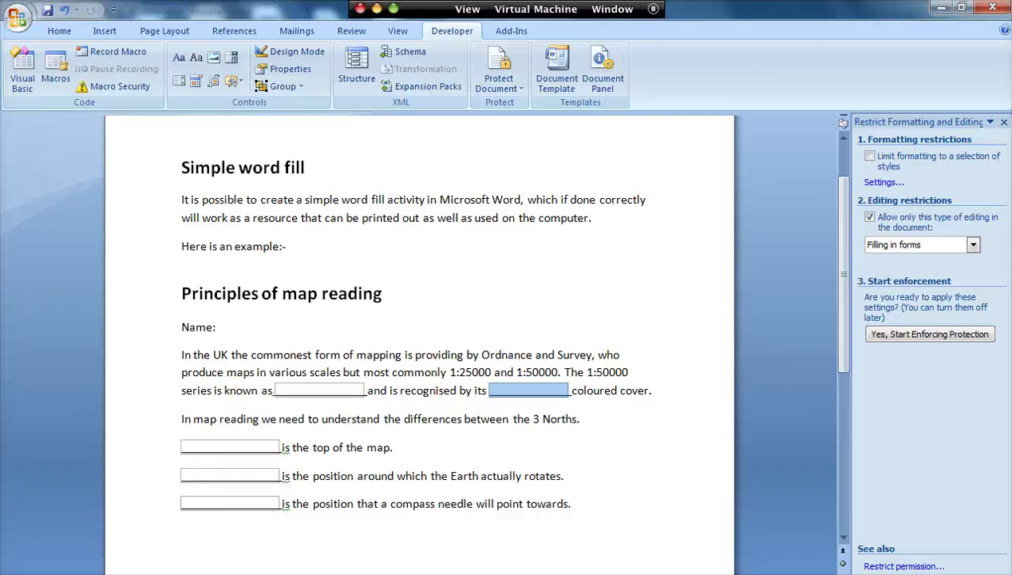
- Turn form field shading on, then back off
left_click(233, 80)
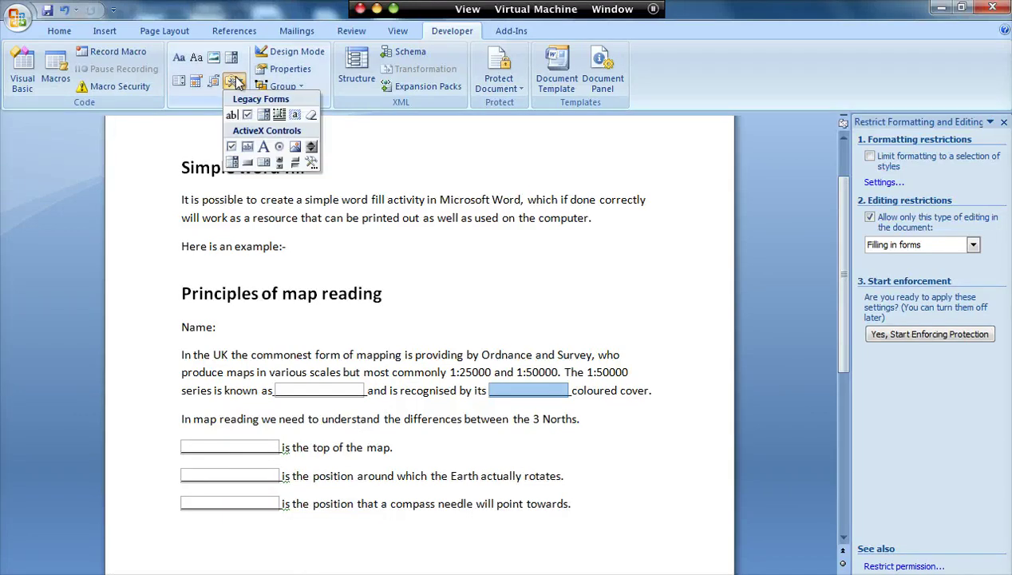
left_click(296, 116)
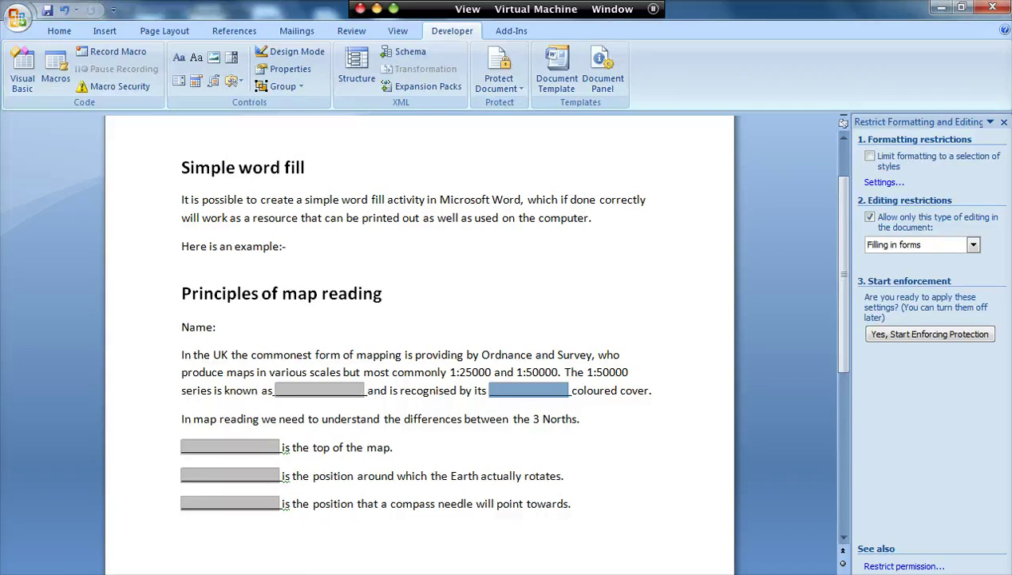
left_click(233, 81)
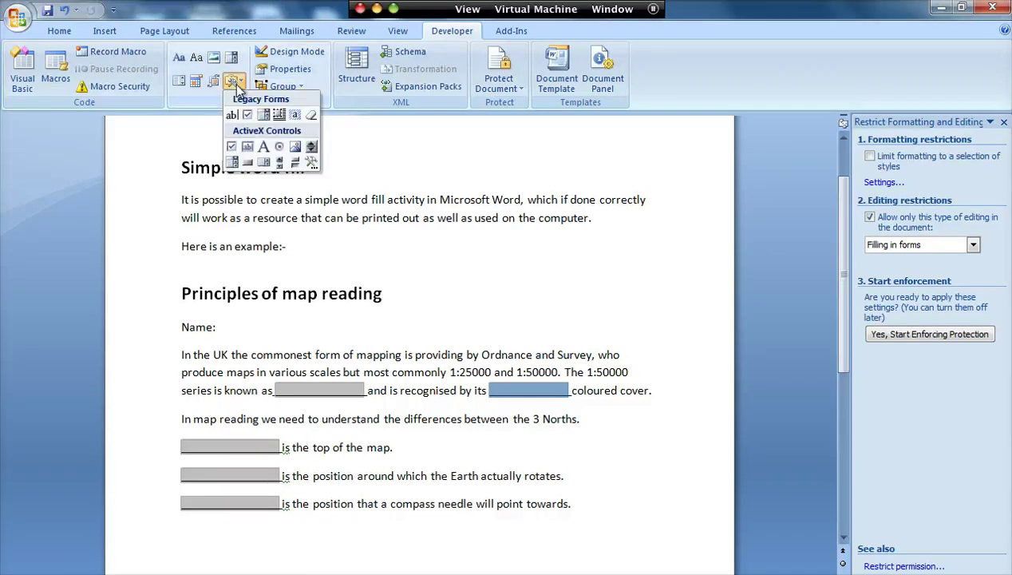
left_click(295, 116)
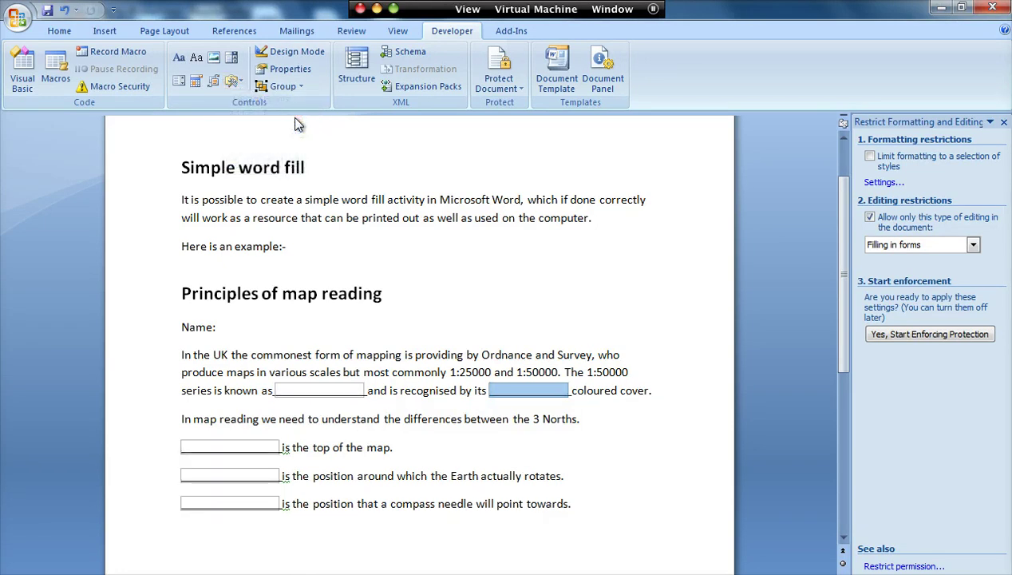
- Restrict document editing to 'Filling in forms' only
left_click(514, 86)
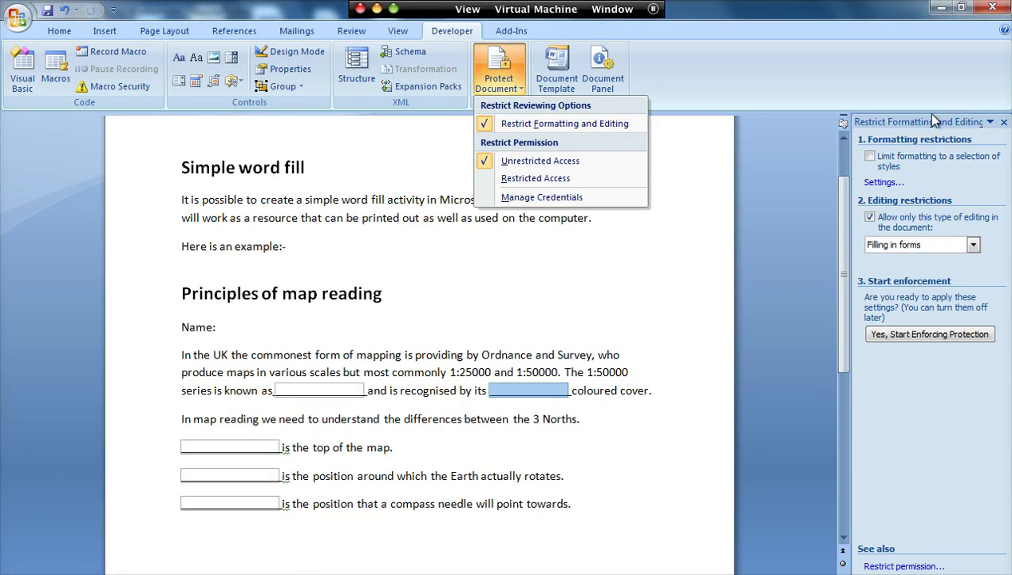
left_click(973, 248)
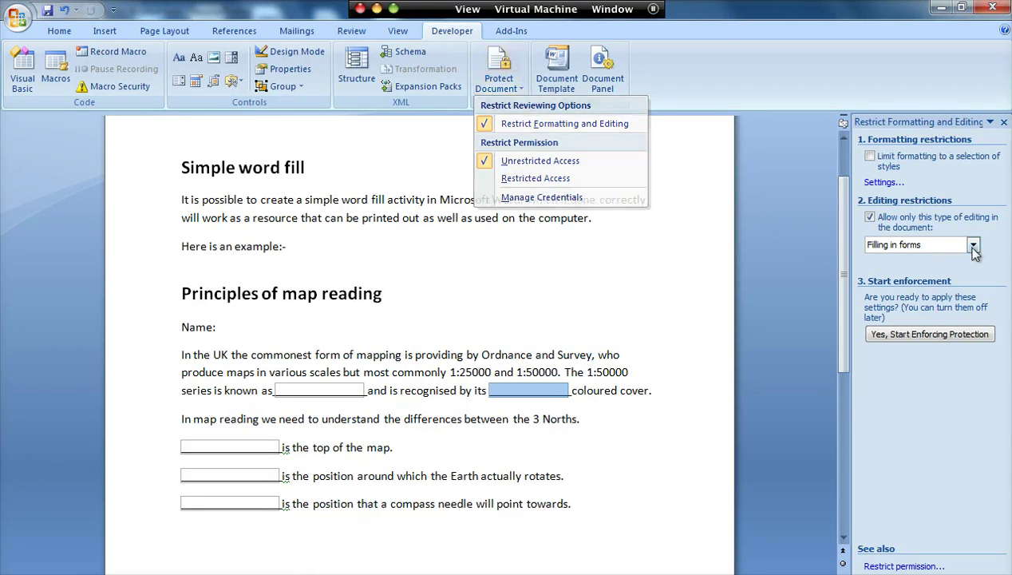
left_click(973, 248)
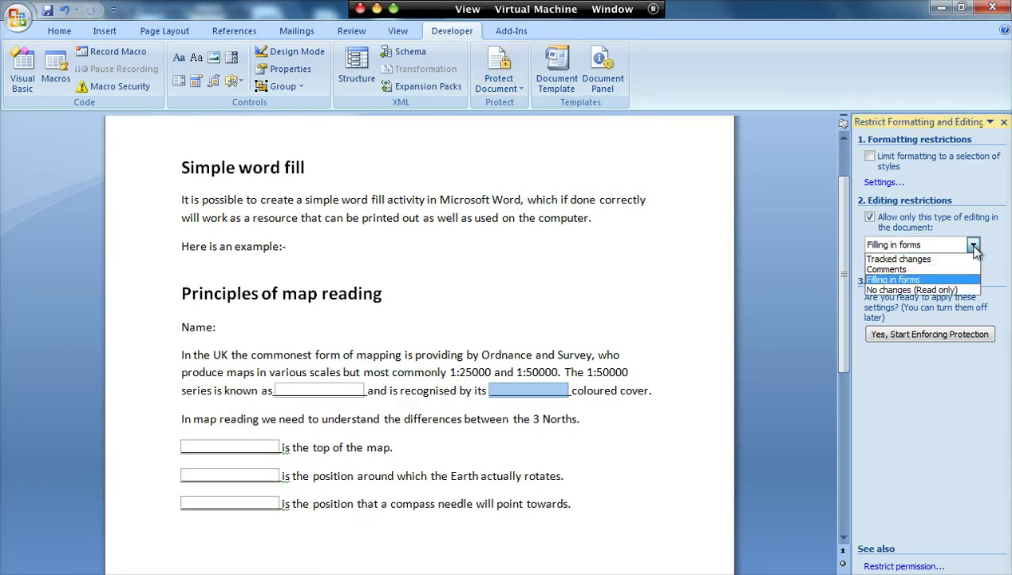
left_click(892, 281)
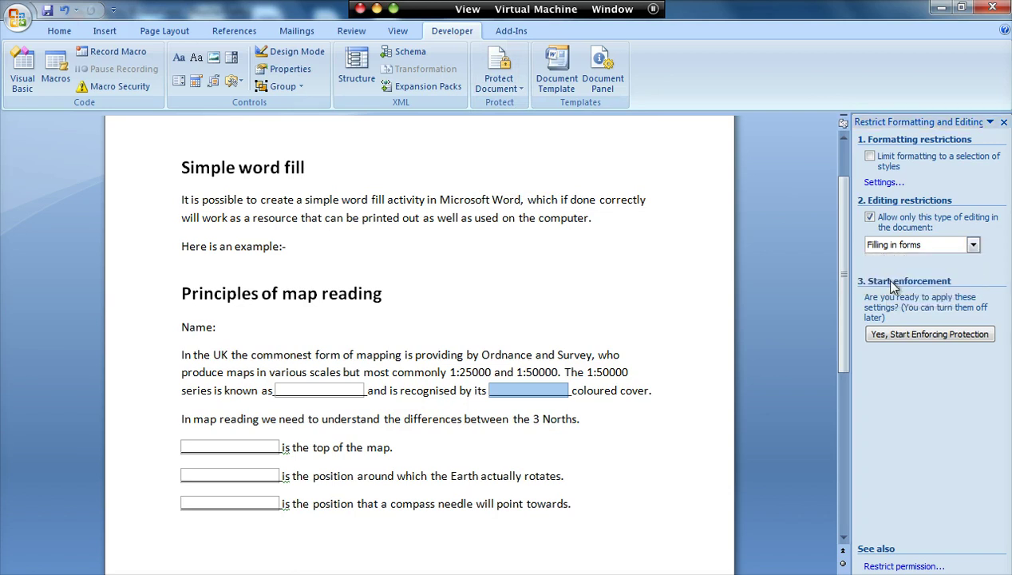
- Enforce protection without a password and test the series, colour, North and rotation fields
left_click(925, 341)
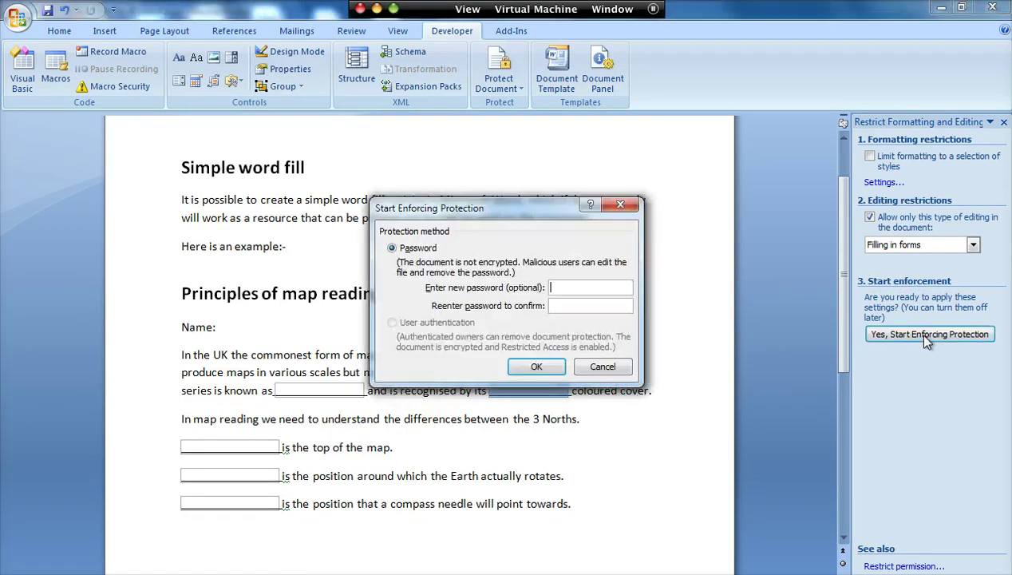
left_click(536, 369)
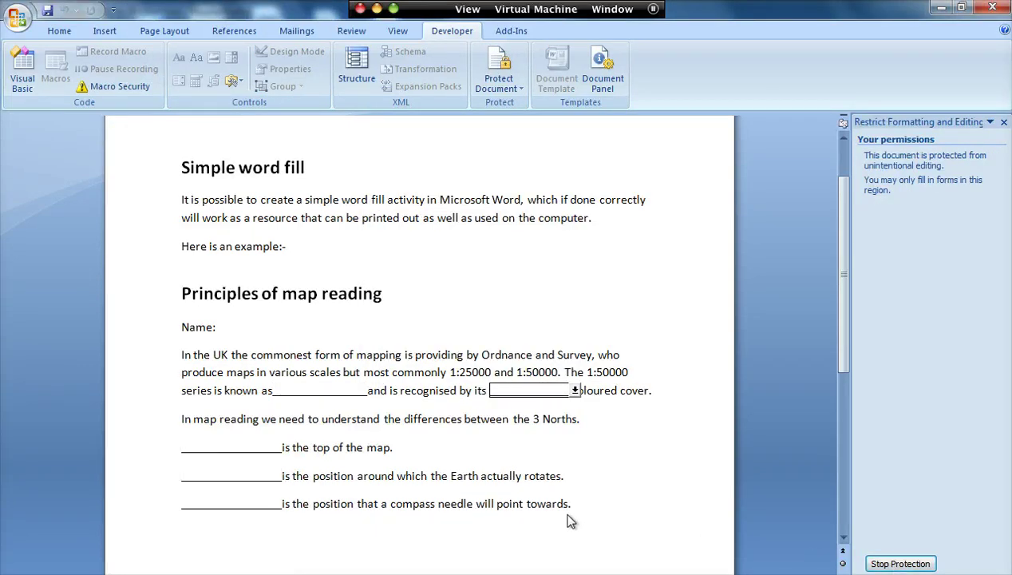
left_click(331, 389)
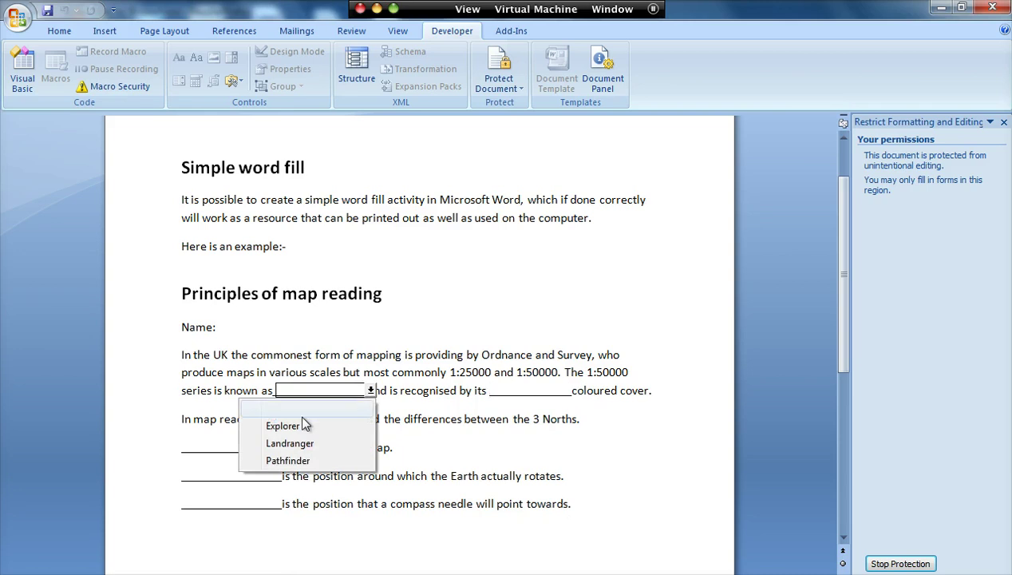
left_click(529, 391)
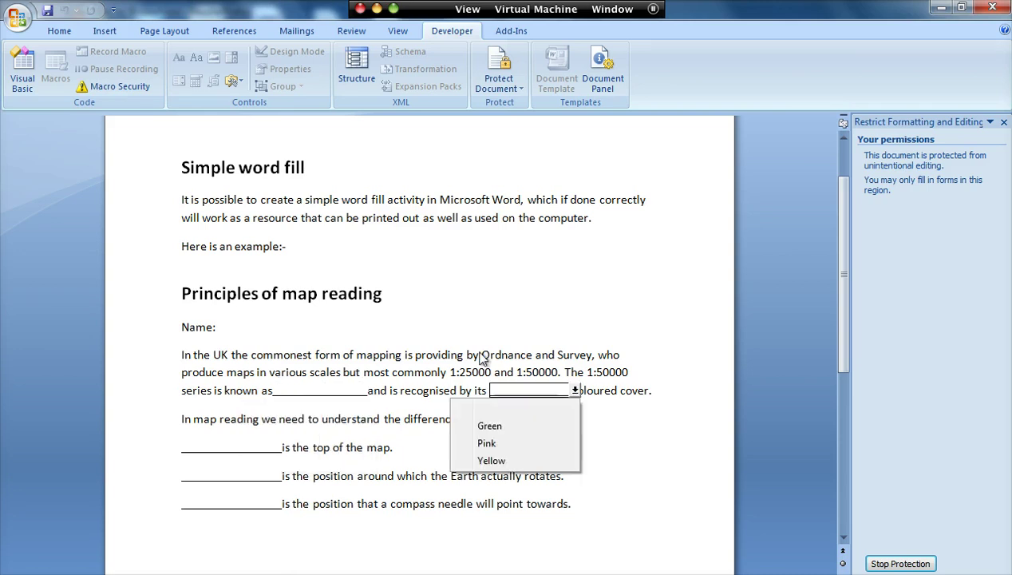
left_click(253, 446)
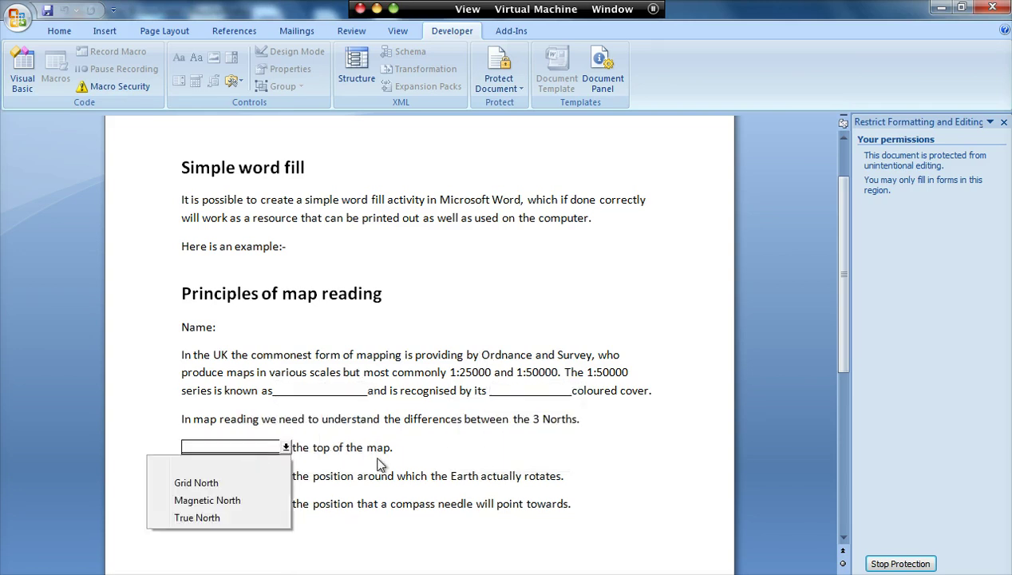
left_click(287, 476)
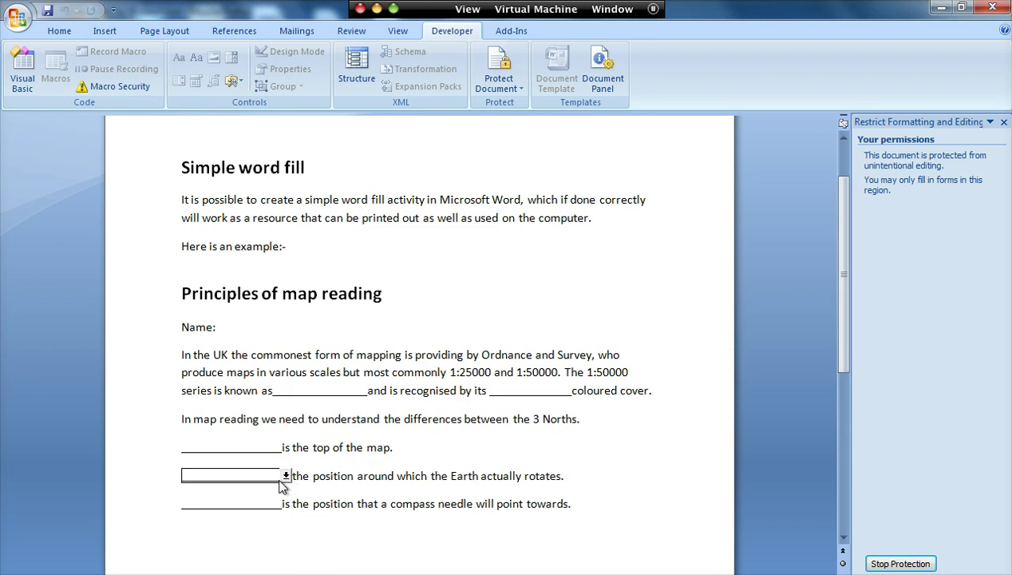
- Stop protection and insert a legacy text form field after 'Name:'
left_click(896, 564)
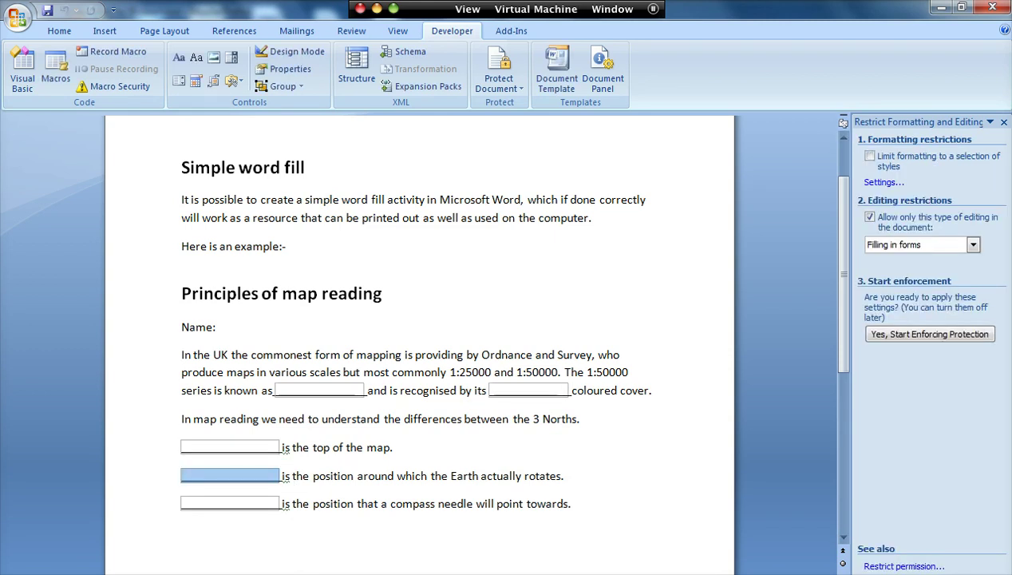
left_click(232, 82)
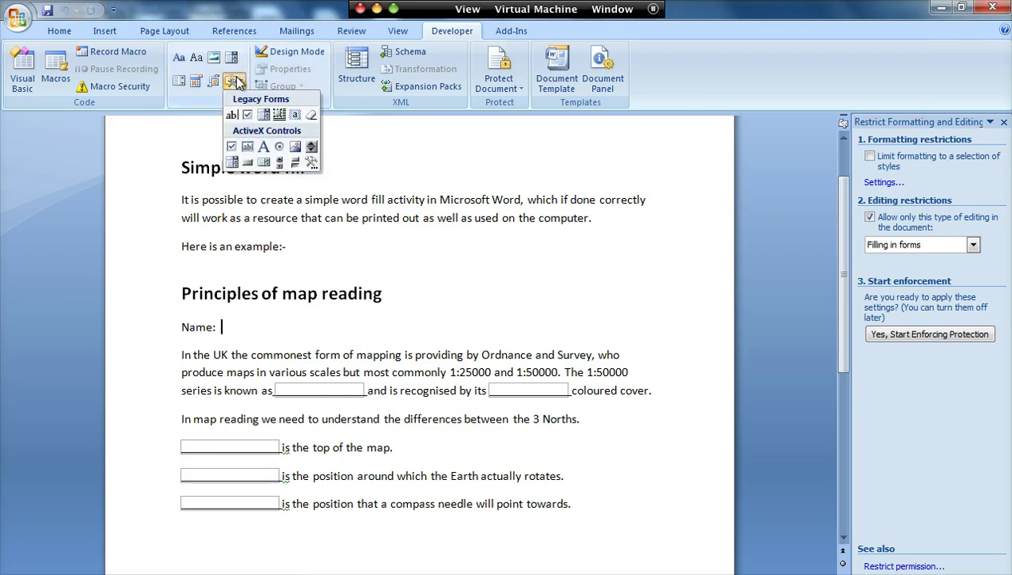
left_click(232, 115)
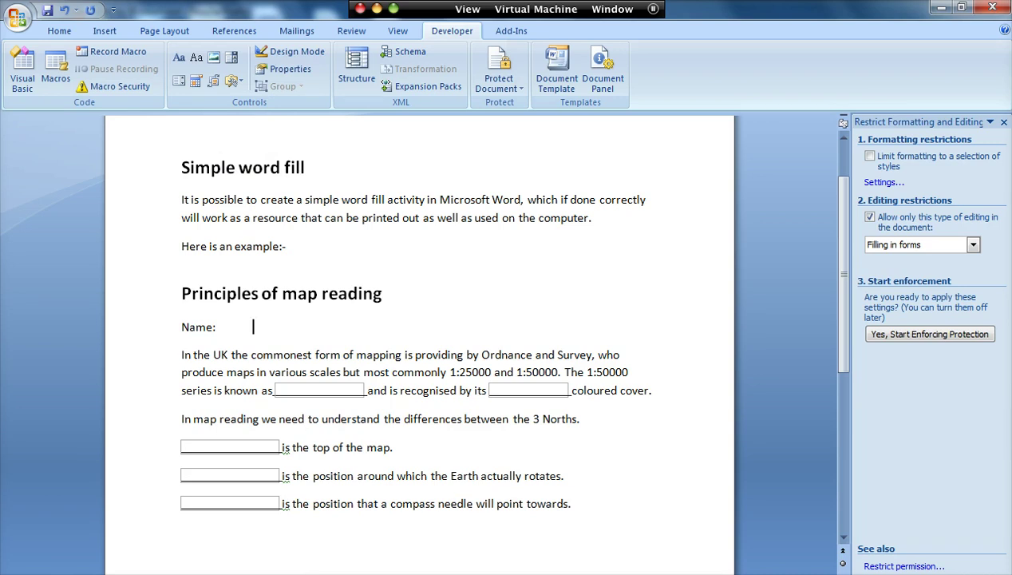
- Re-enforce protection without a password and check the Name field can be filled
left_click(914, 336)
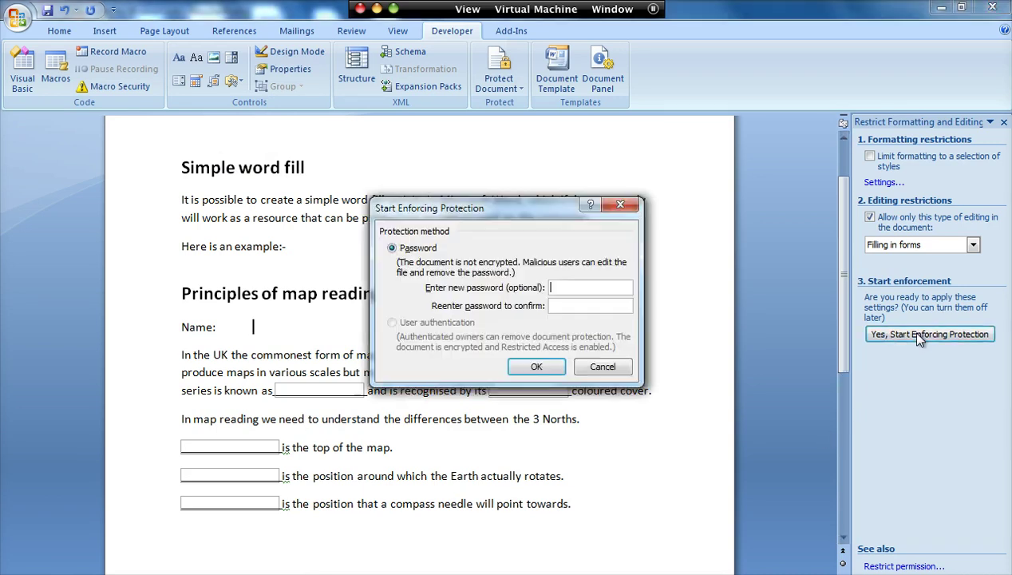
left_click(551, 371)
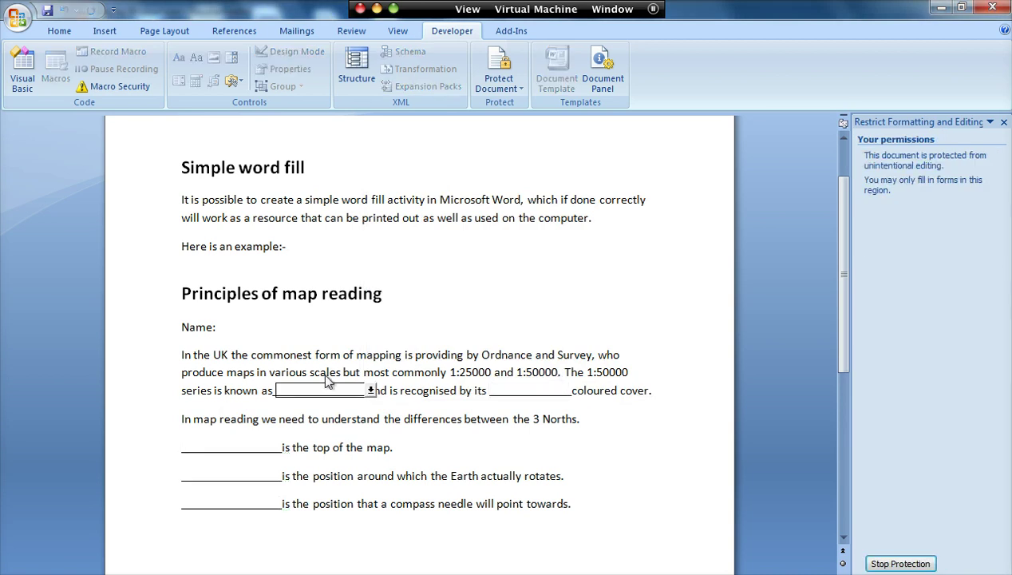
left_click(245, 338)
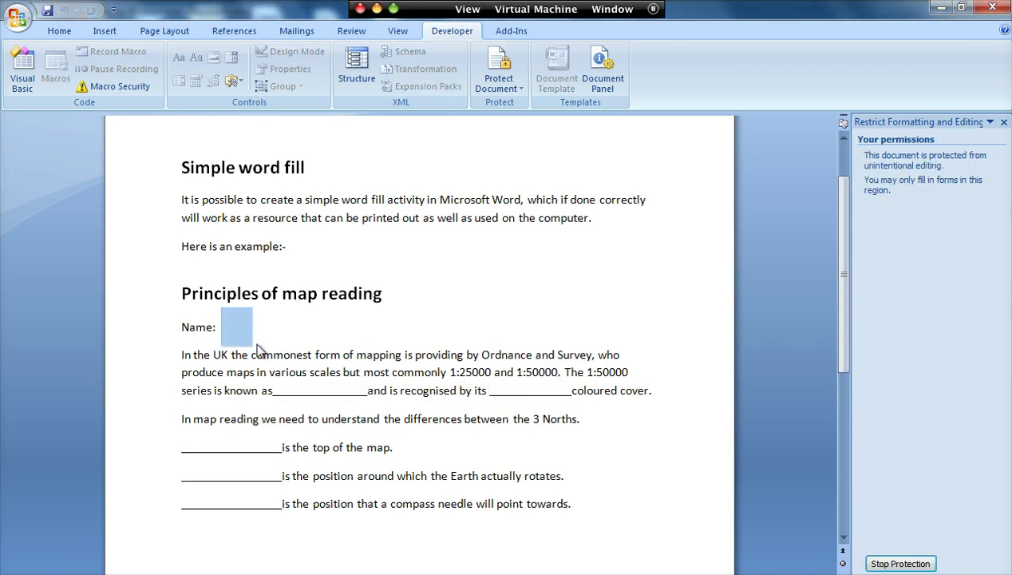